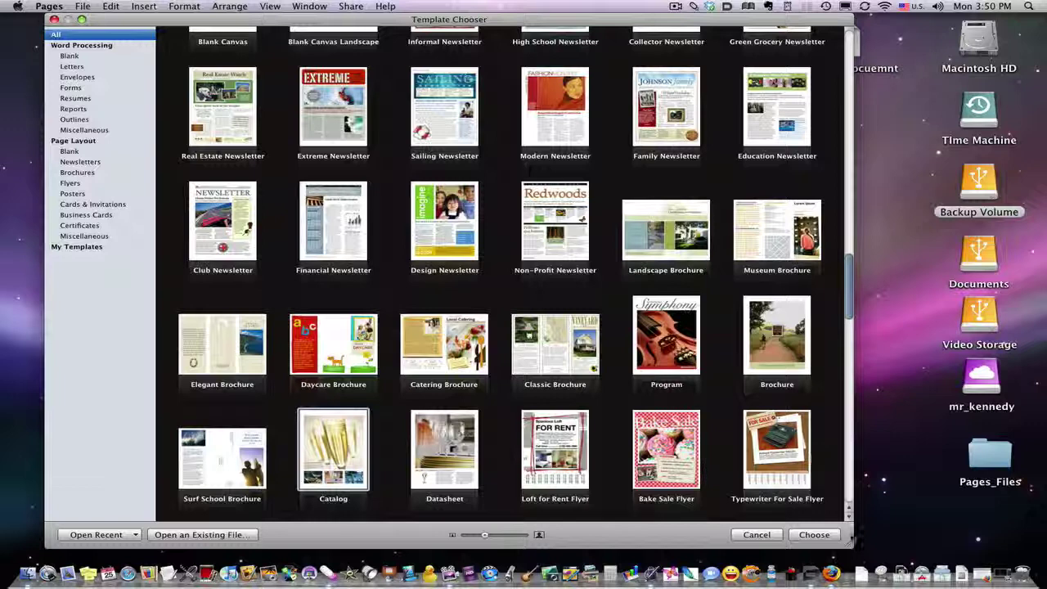
# Shrink the Template Chooser window by dragging its bottom-right corner up and left.
pyautogui.moveTo(847, 544); pyautogui.dragTo(735, 379)
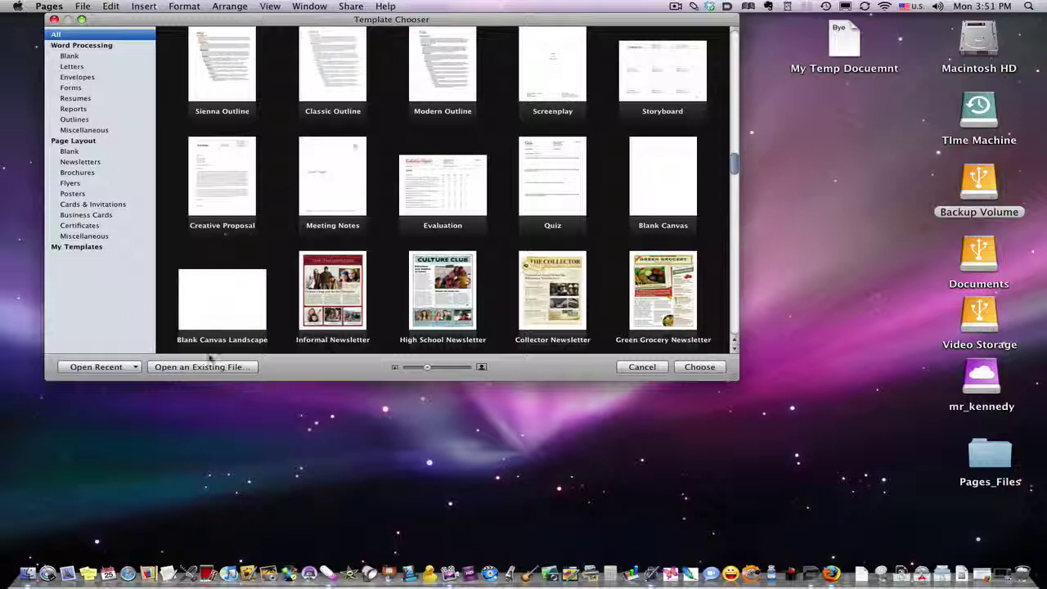
pyautogui.click(131, 367)
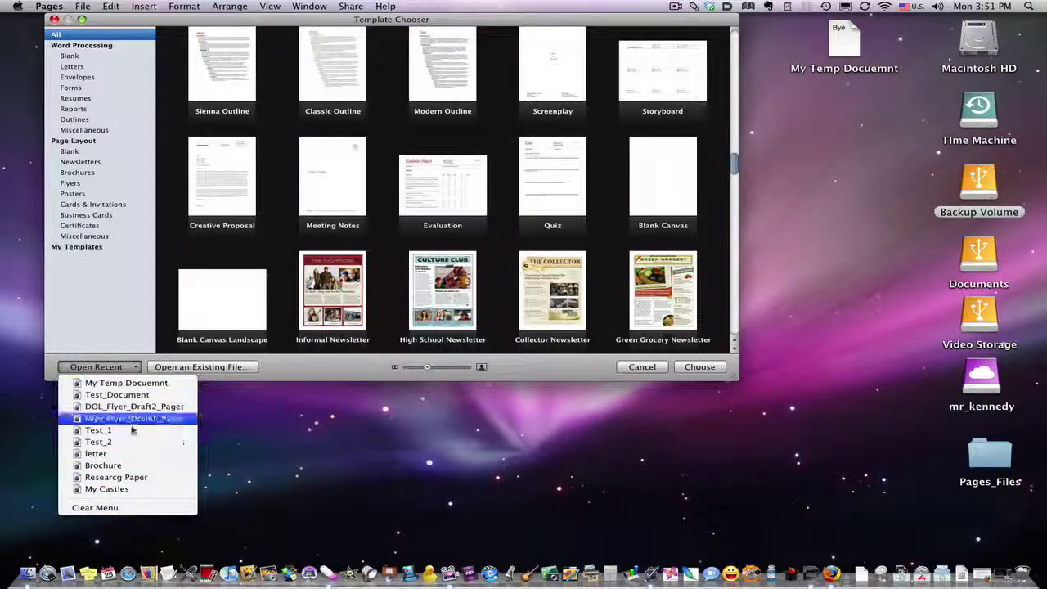
pyautogui.click(139, 383)
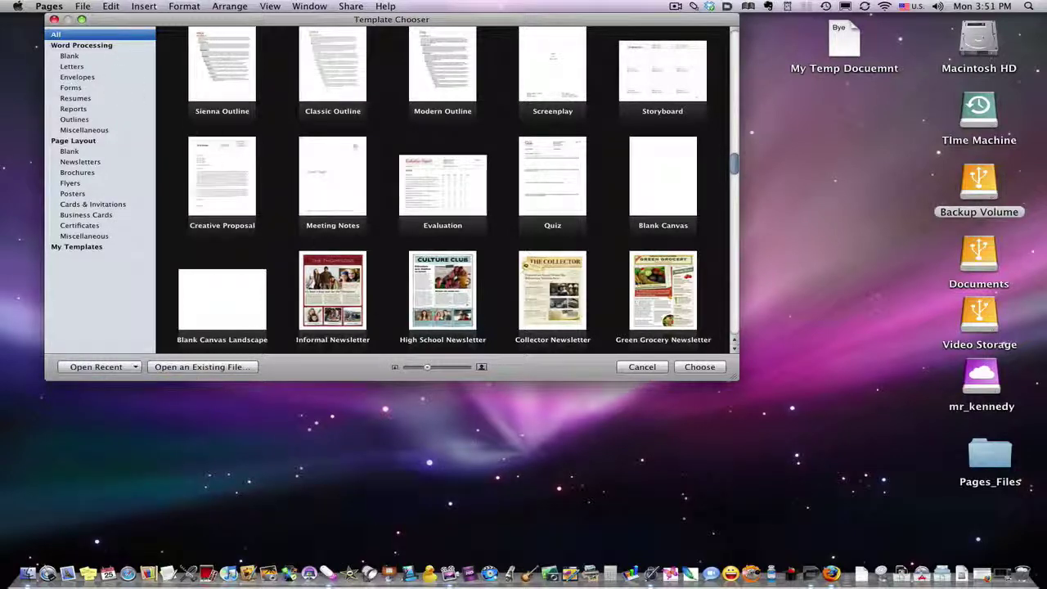
pyautogui.click(82, 6)
pyautogui.moveTo(131, 65)
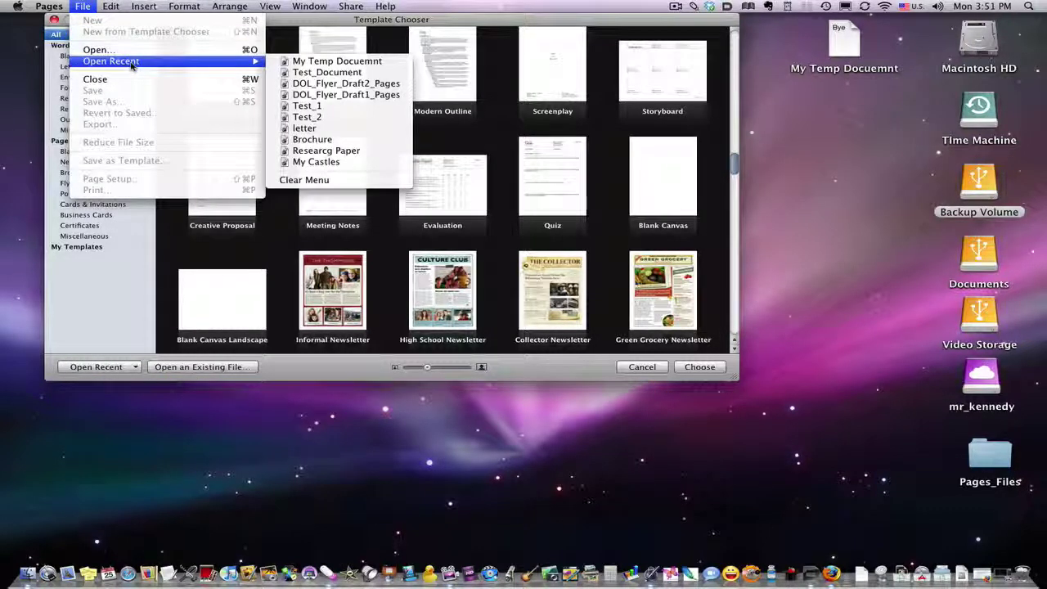
pyautogui.click(305, 370)
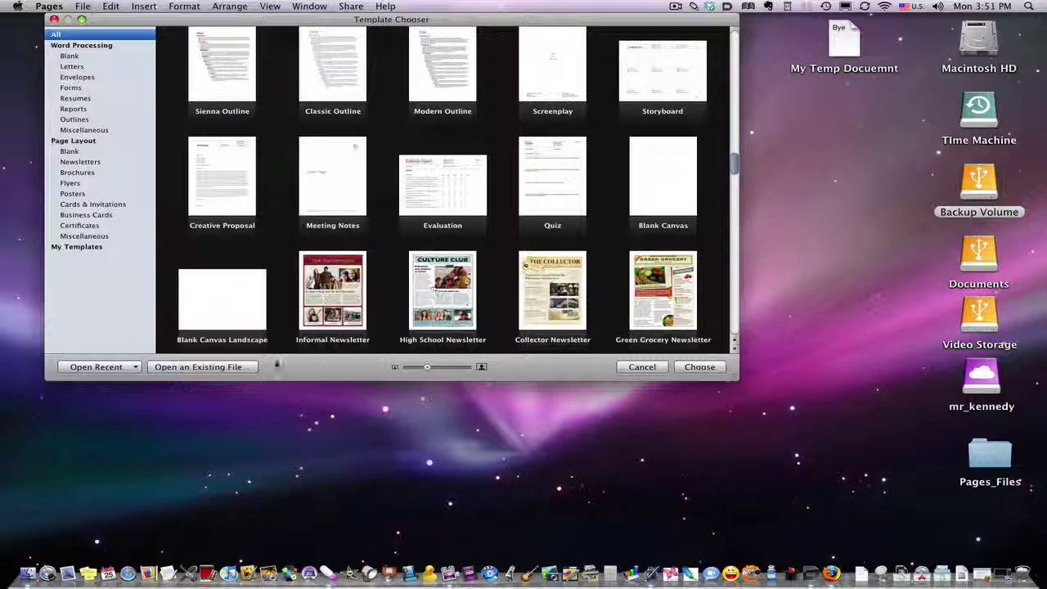
pyautogui.click(224, 367)
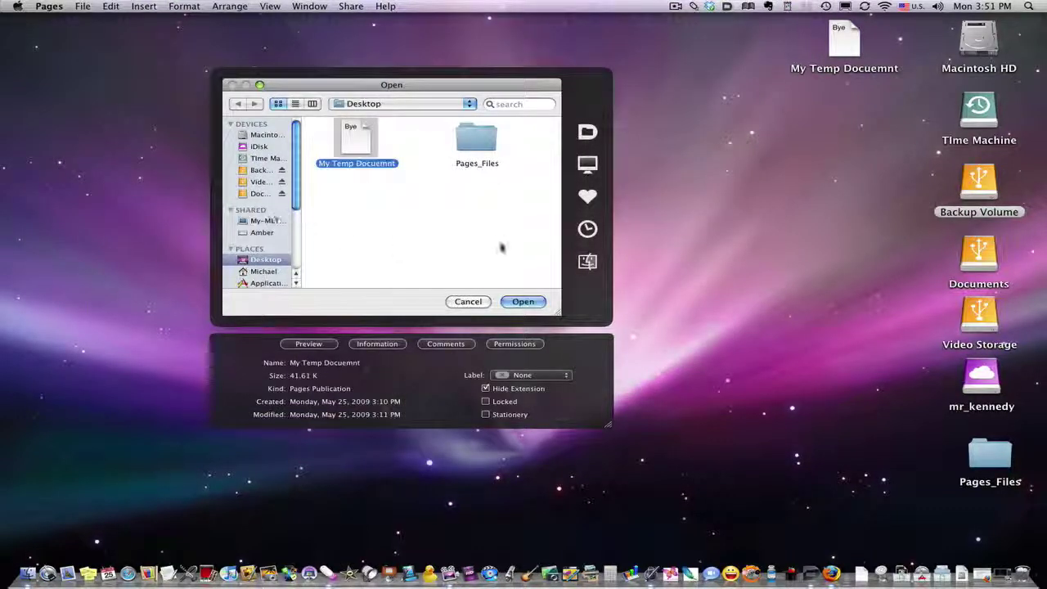
pyautogui.click(262, 272)
pyautogui.click(275, 181)
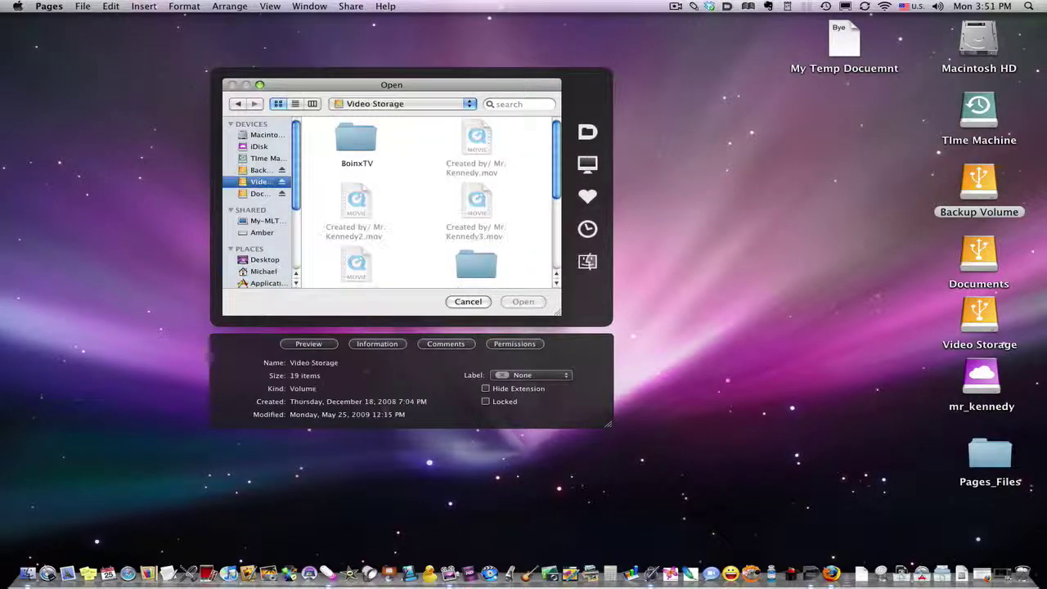
pyautogui.click(258, 283)
pyautogui.click(264, 259)
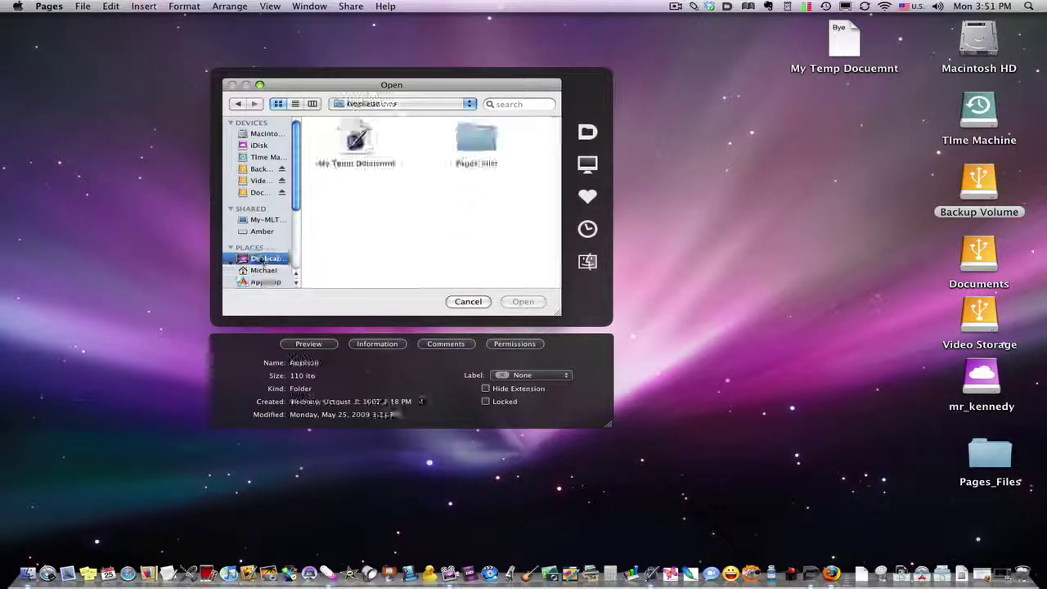
pyautogui.click(364, 137)
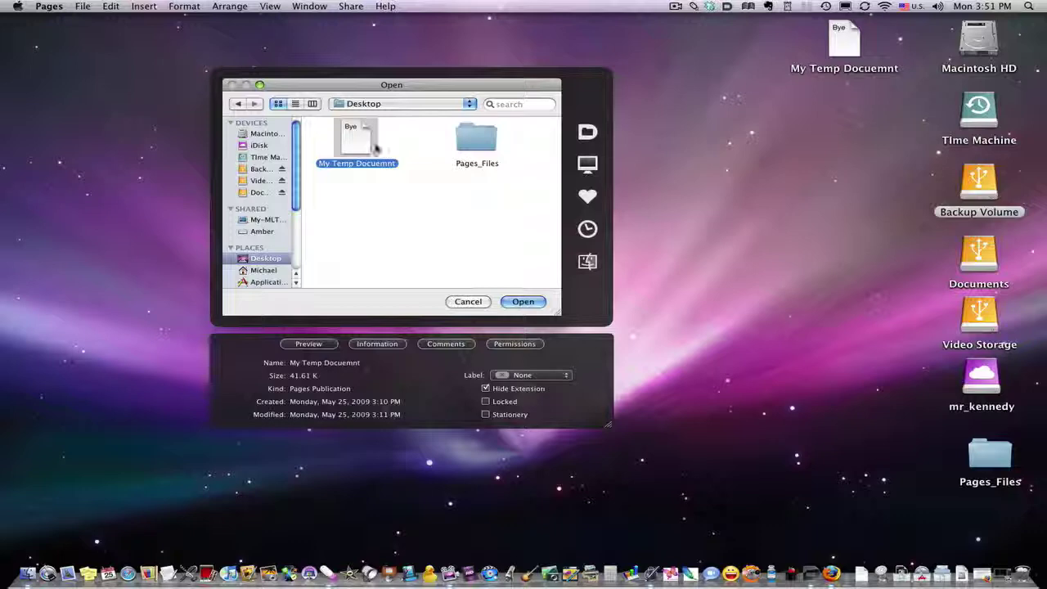
pyautogui.click(464, 301)
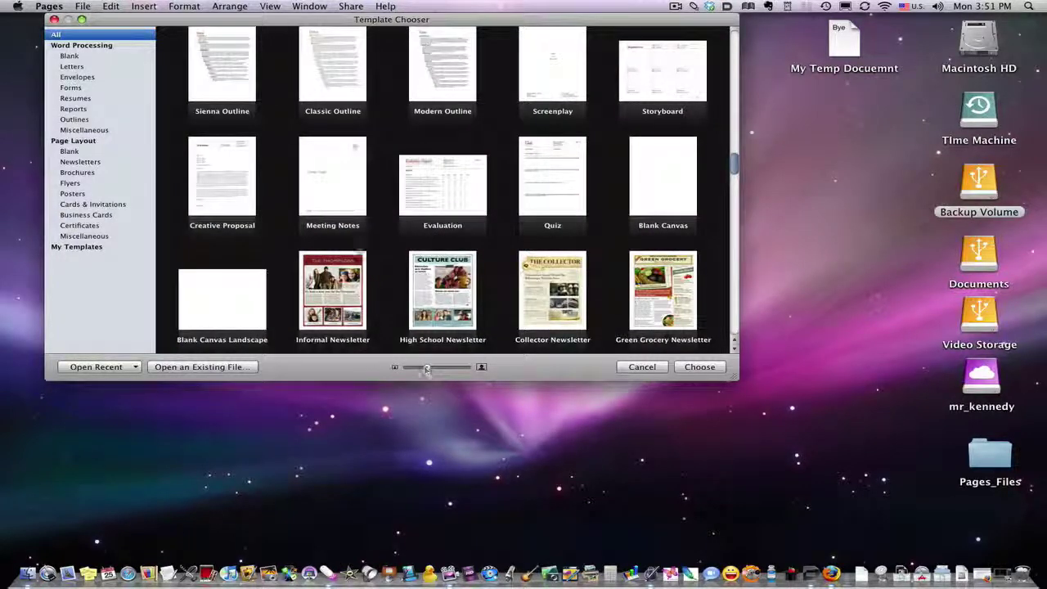
# Scroll the template grid down to the newsletter designs, from Informal to Non-Profit Newsletter.
pyautogui.scroll(-5, 463, 253)
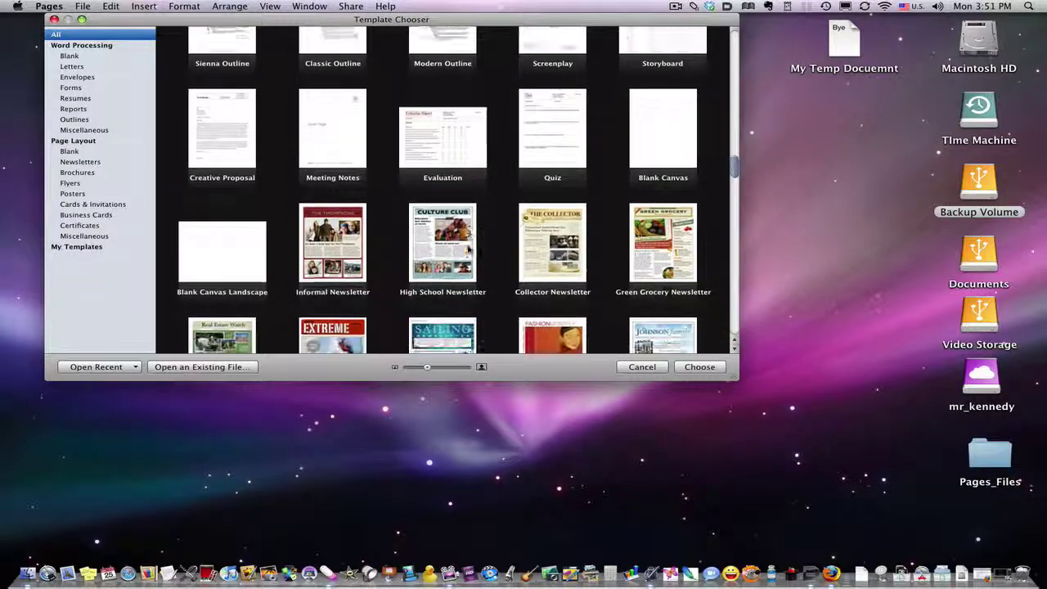
pyautogui.scroll(-2, 470, 252)
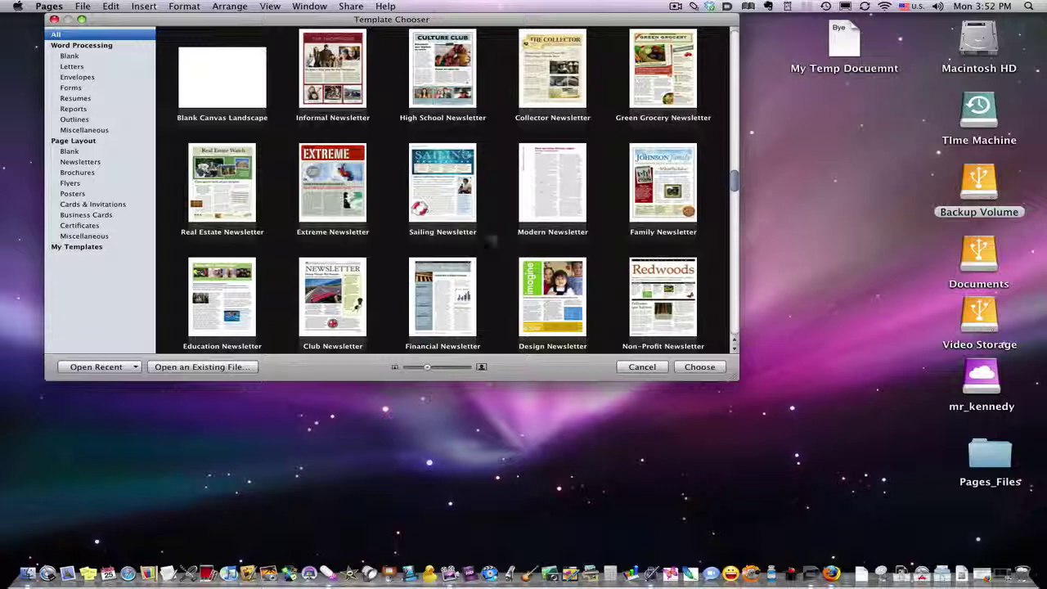
pyautogui.click(497, 208)
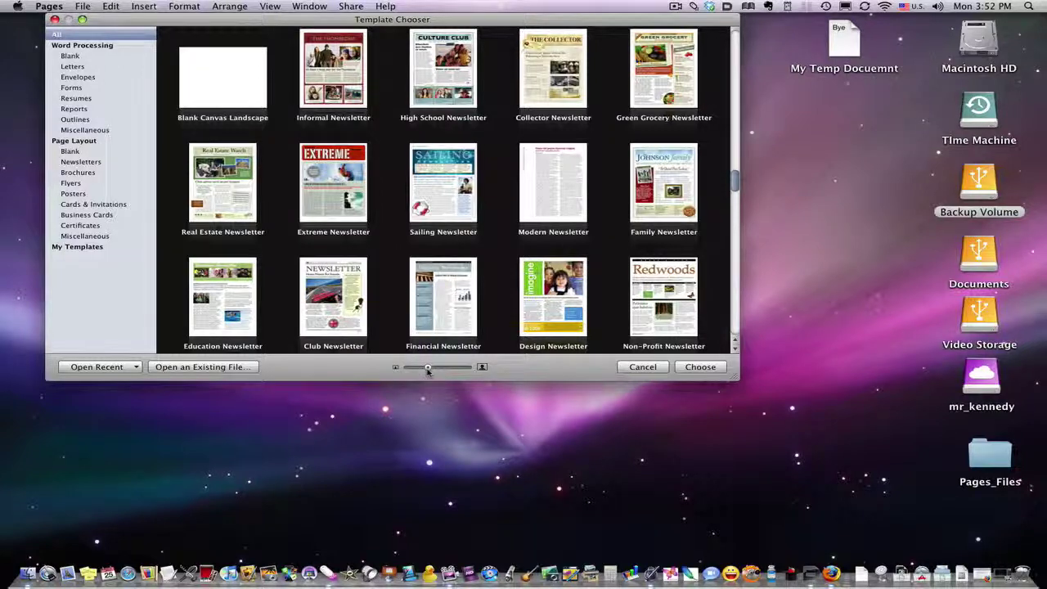
# Enlarge the template thumbnails and expand the Template Chooser window to fill most of the screen.
pyautogui.moveTo(427, 368); pyautogui.dragTo(482, 369)
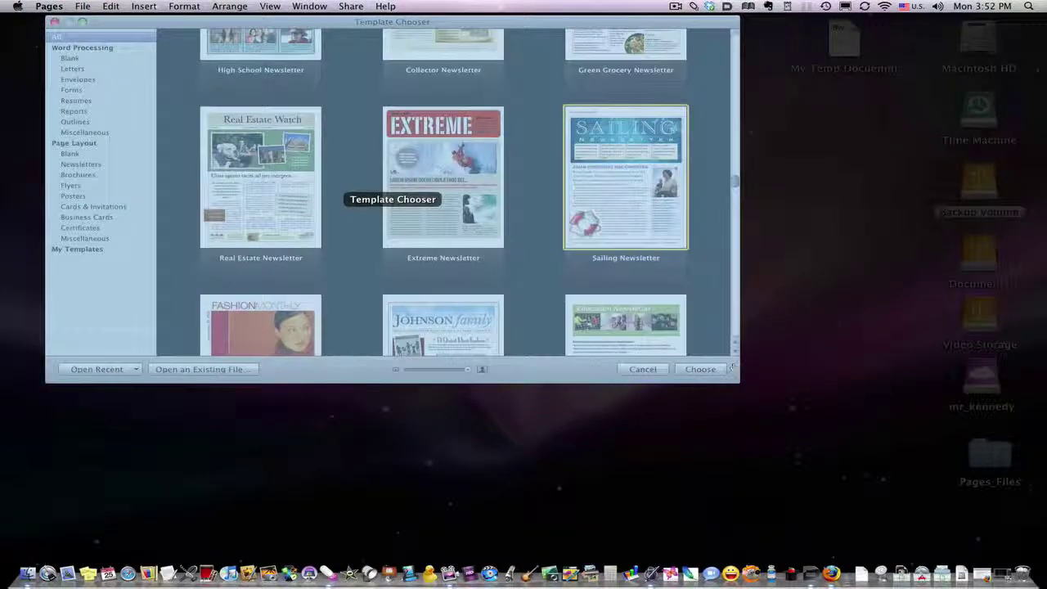
pyautogui.click(564, 350)
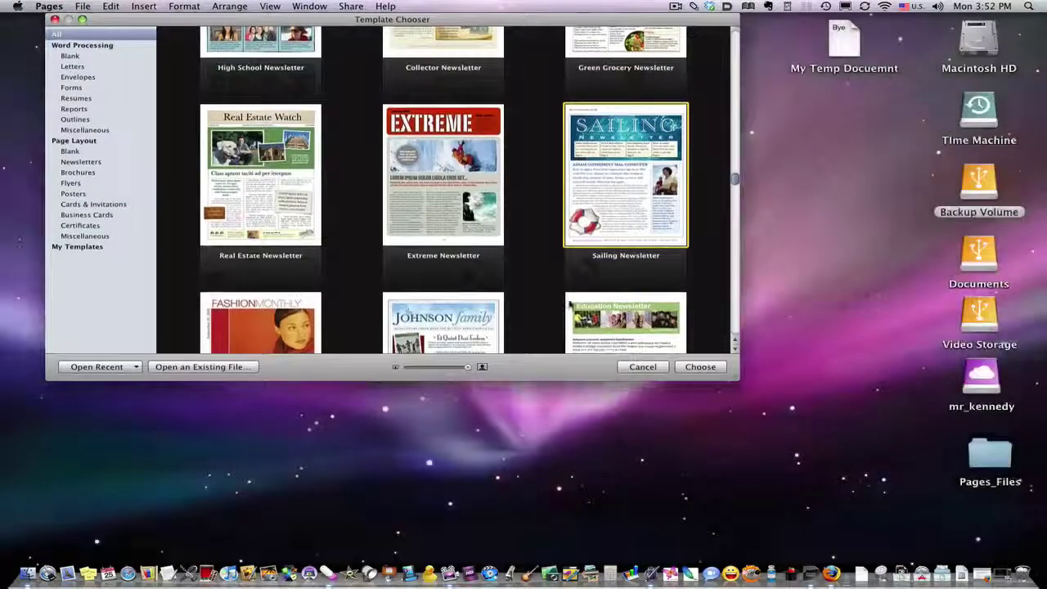
pyautogui.moveTo(736, 380); pyautogui.dragTo(1035, 558)
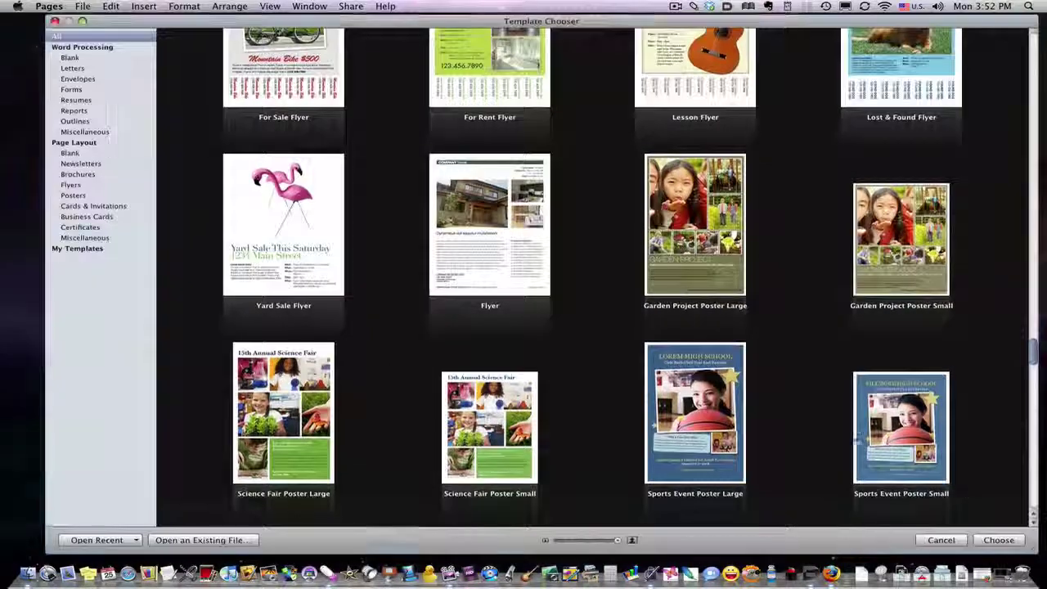
# Select the Yard Sale Flyer template, then move the selection to Science Fair Poster Large.
pyautogui.moveTo(1046, 588)
pyautogui.click(490, 201)
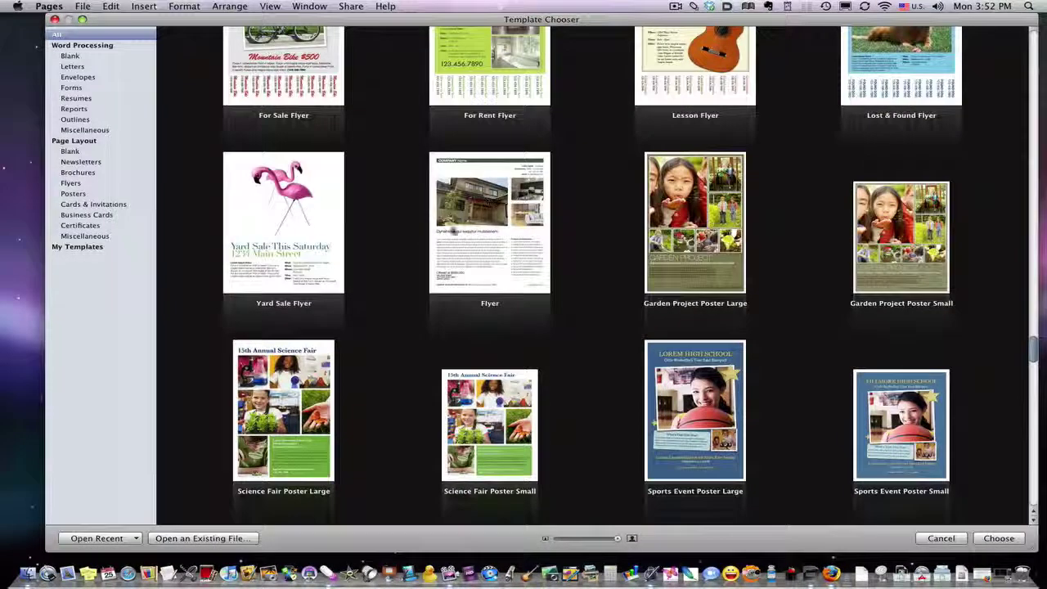
pyautogui.click(255, 244)
pyautogui.scroll(-3, 396, 309)
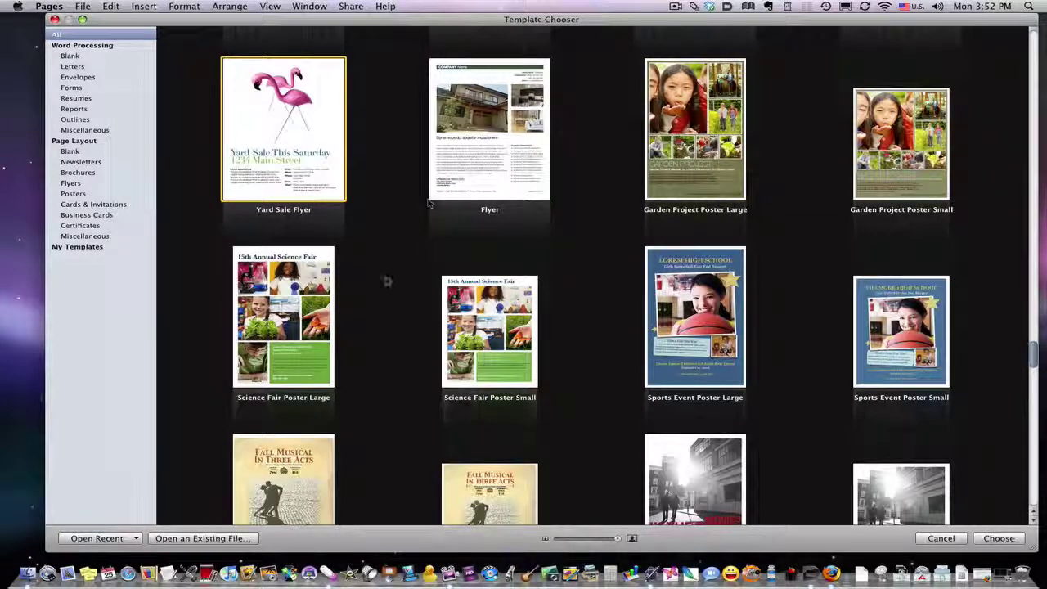
pyautogui.press('Down')
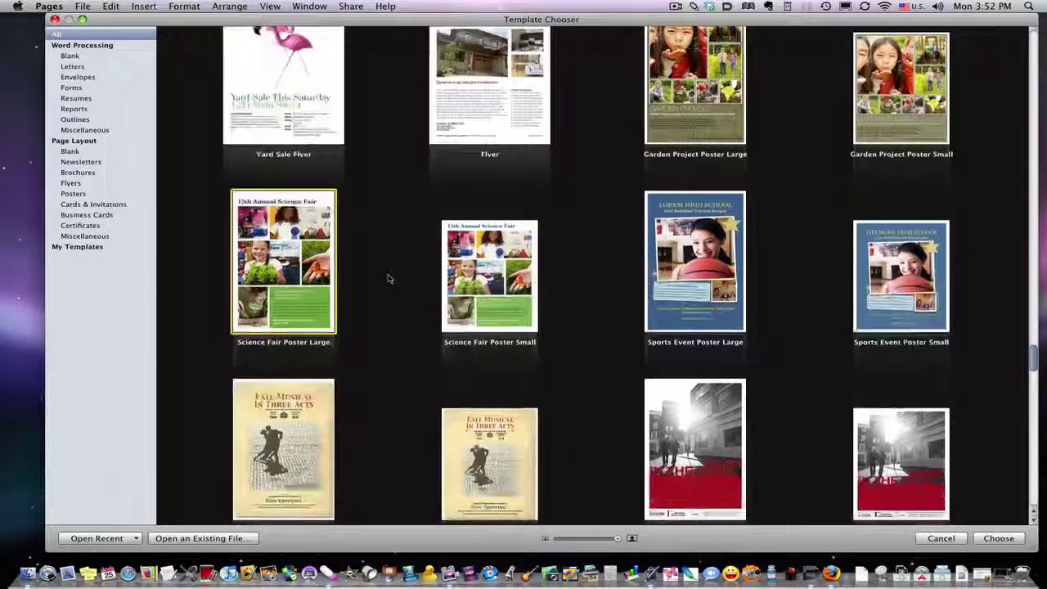
pyautogui.scroll(-3, 390, 279)
pyautogui.scroll(3, 389, 279)
pyautogui.scroll(3, 389, 278)
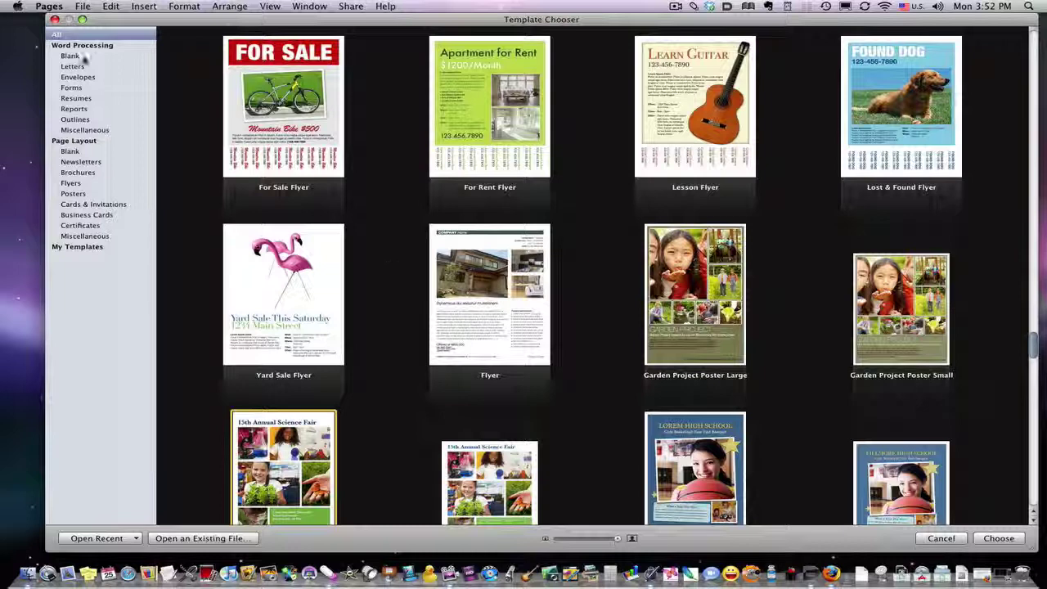
# Browse the Reports, Word Processing Miscellaneous and Page Layout Brochures categories, nudging the window left.
pyautogui.click(85, 109)
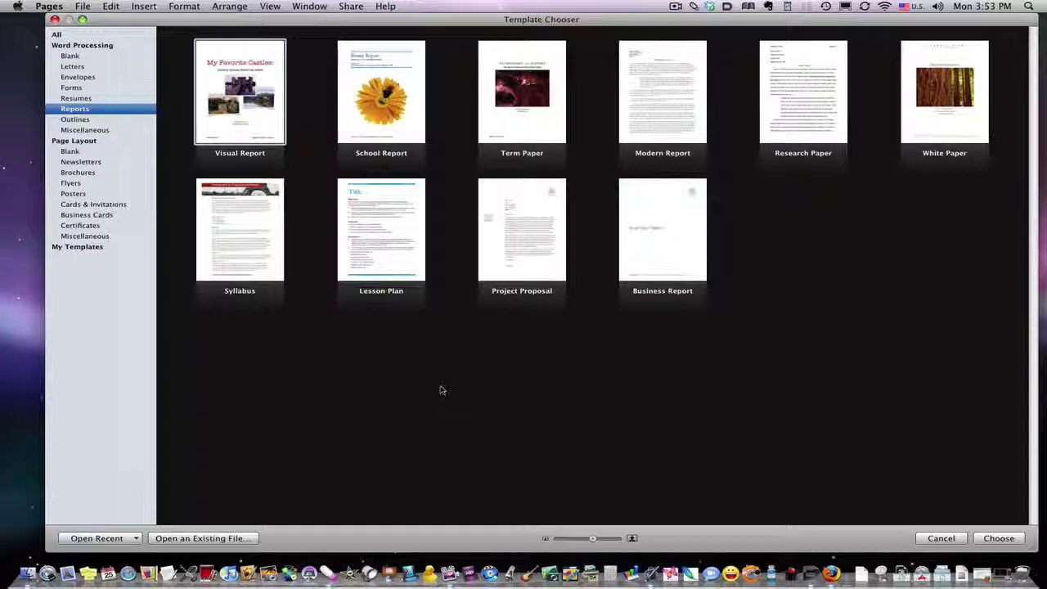
pyautogui.click(85, 130)
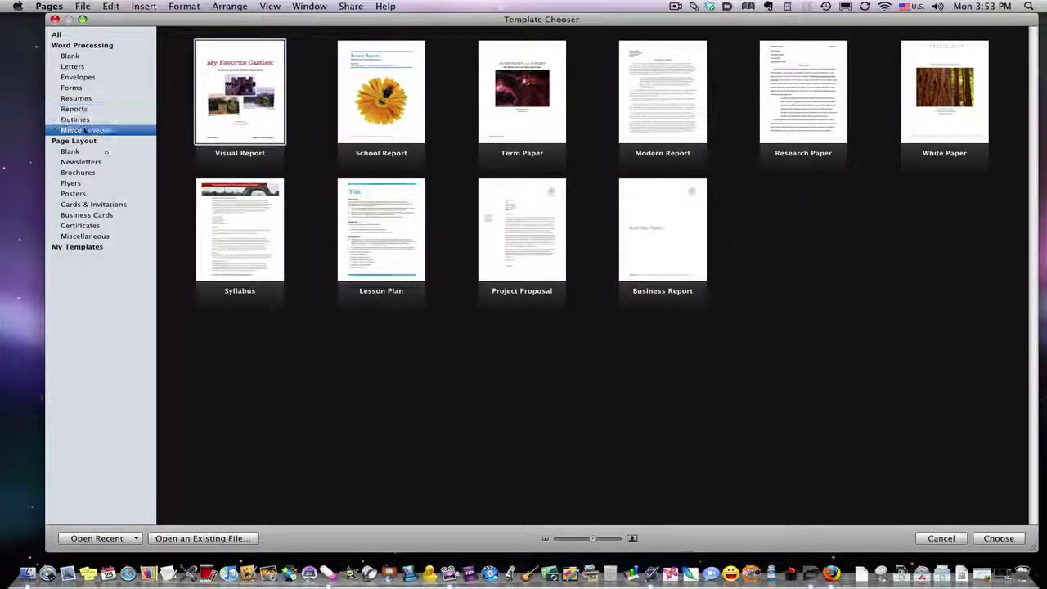
pyautogui.click(81, 173)
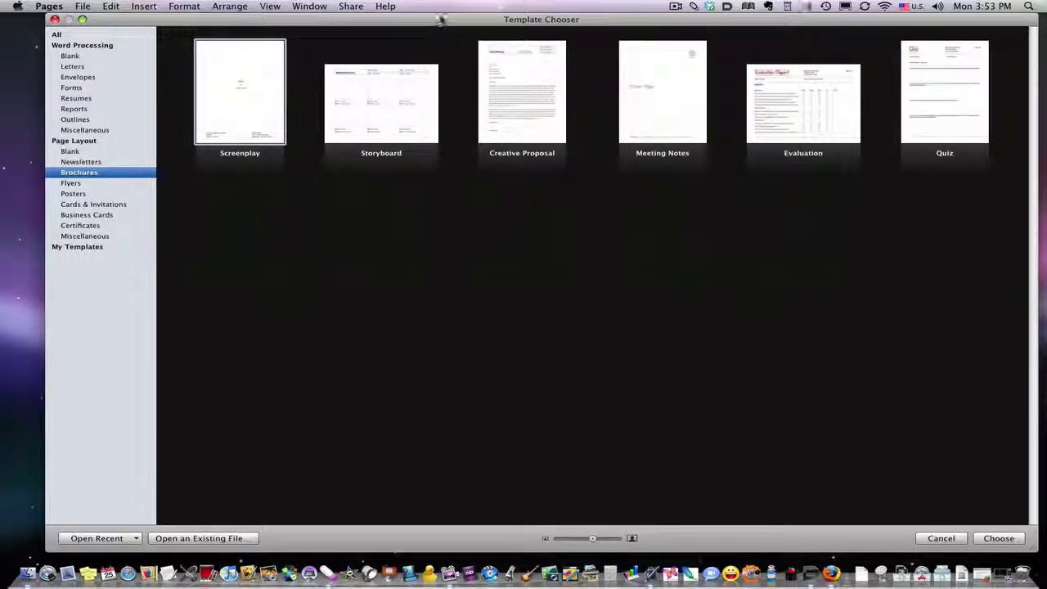
pyautogui.moveTo(439, 18); pyautogui.dragTo(398, 19)
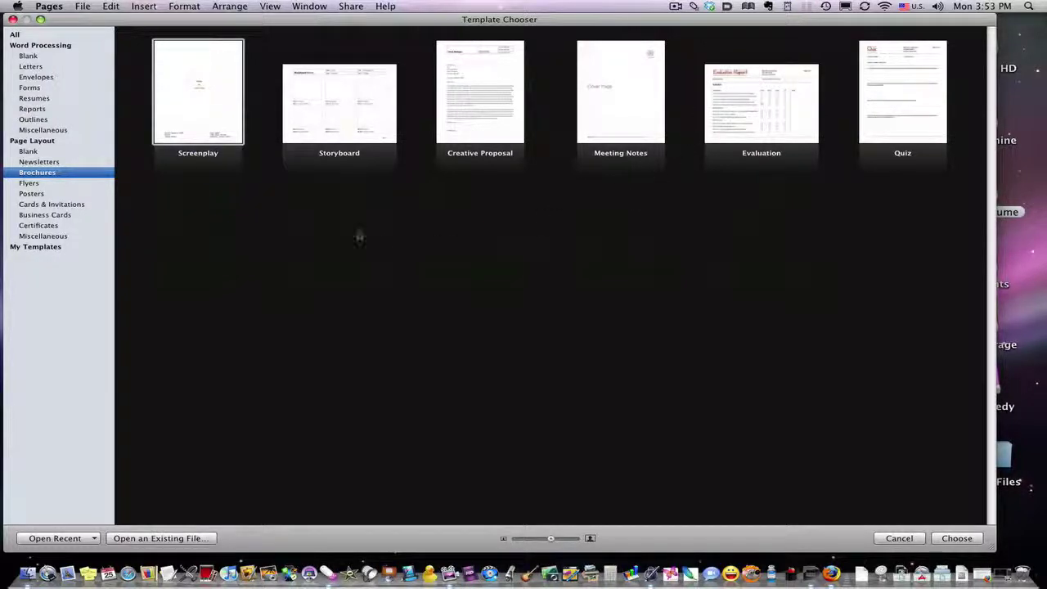
# Step through Cards & Invitations, Flyers, Brochures and Newsletters, then select Sailing Newsletter.
pyautogui.click(42, 204)
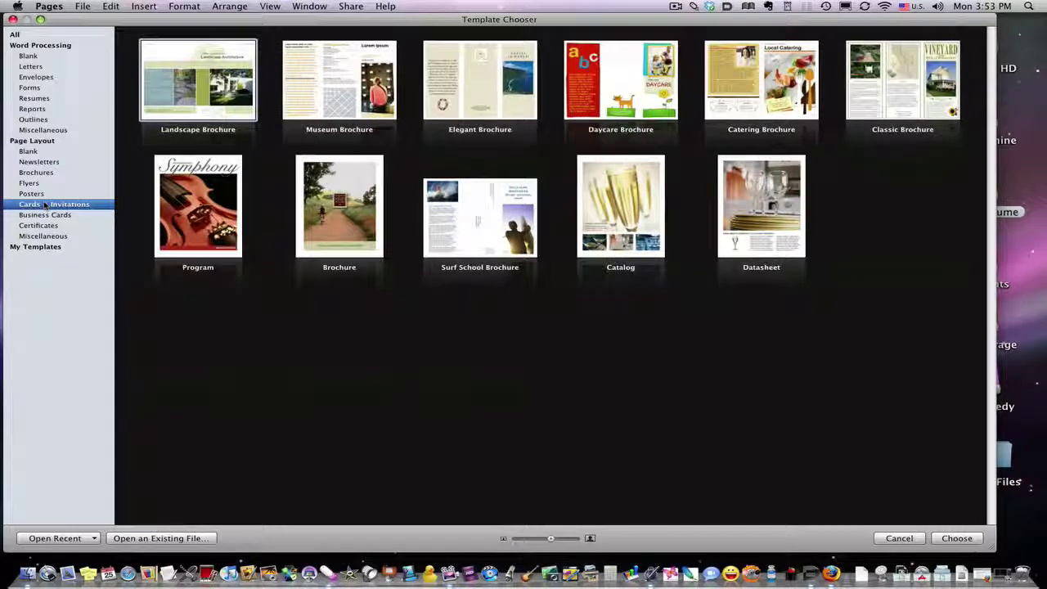
pyautogui.click(29, 183)
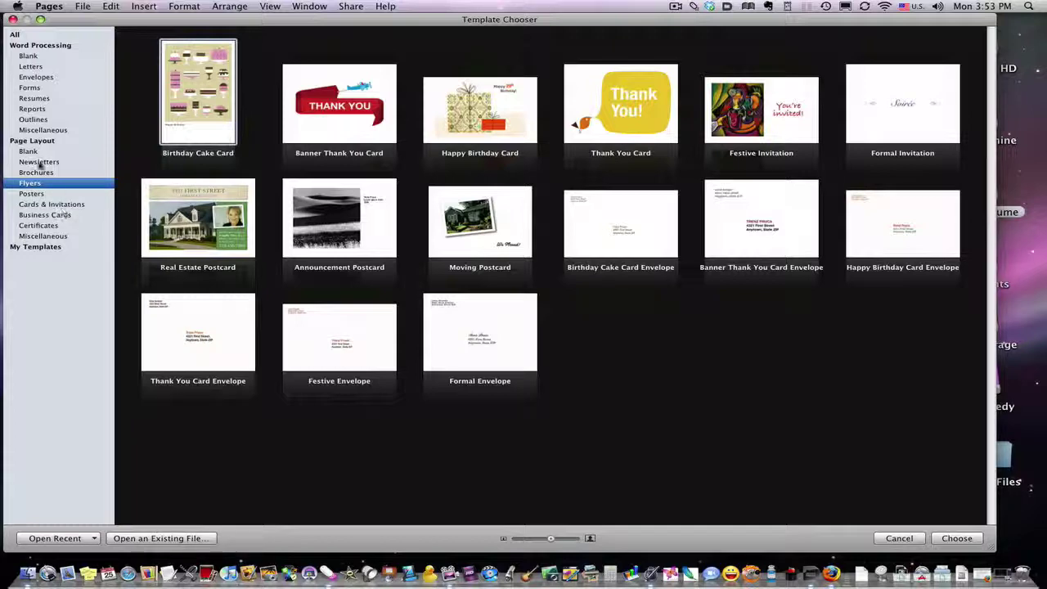
pyautogui.click(37, 172)
pyautogui.click(39, 162)
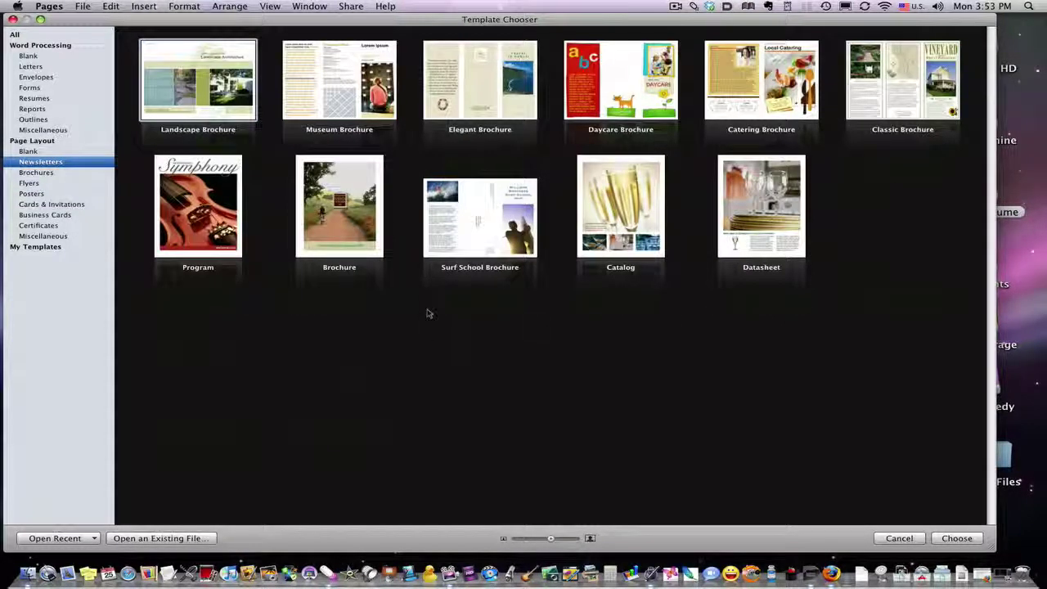
pyautogui.click(196, 203)
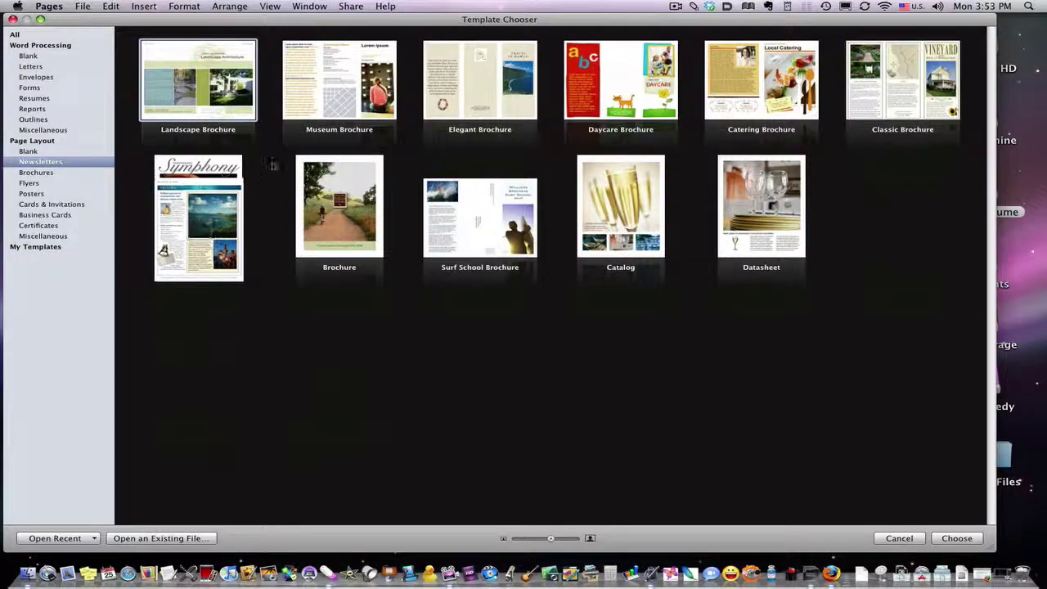
# Create a document from Sailing Newsletter, insert a second page, and move the window left.
pyautogui.doubleClick(272, 164)
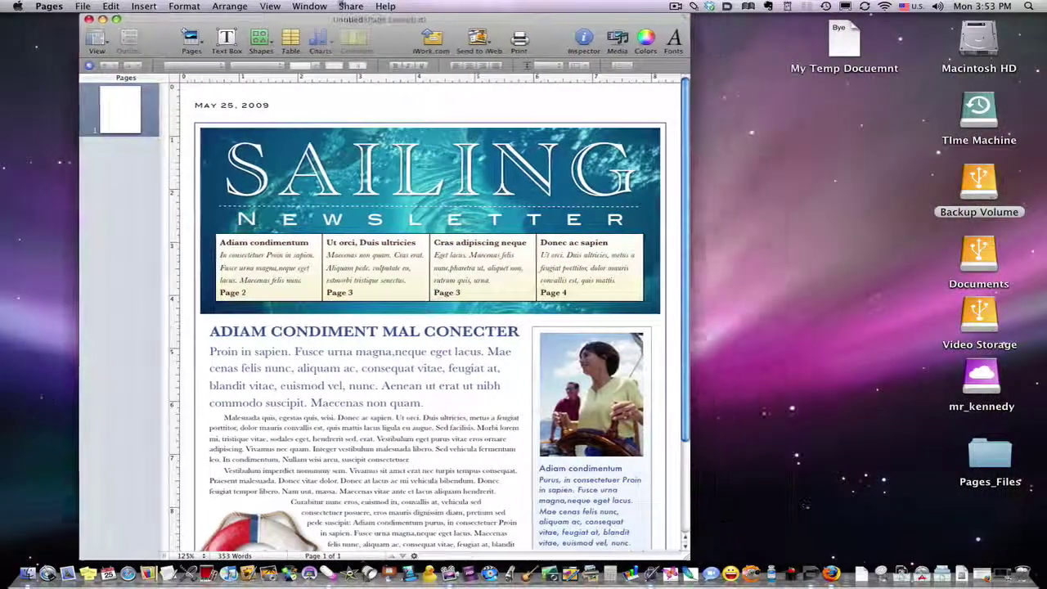
pyautogui.click(180, 41)
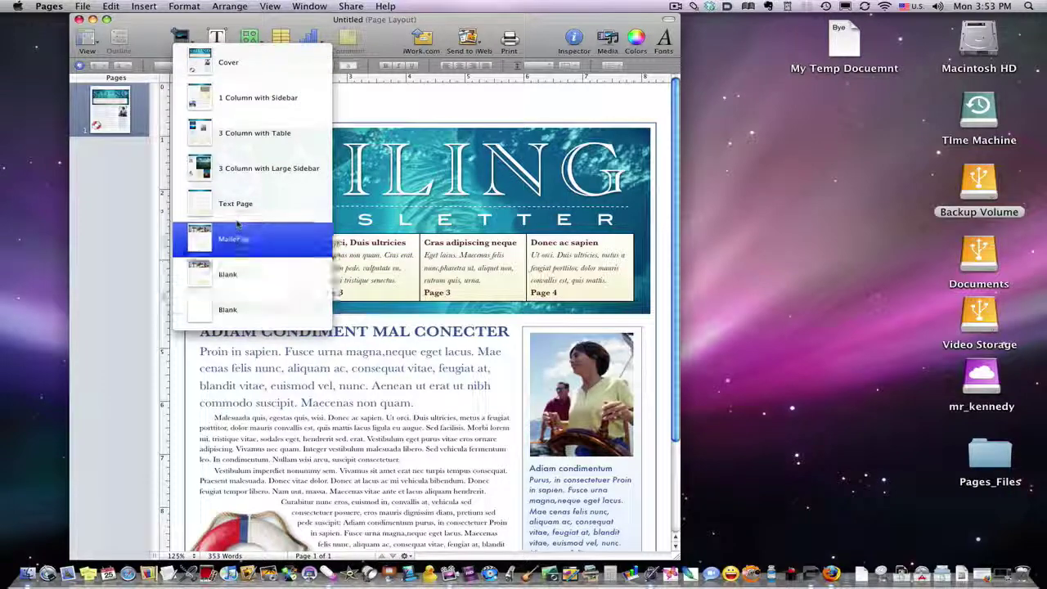
pyautogui.click(241, 239)
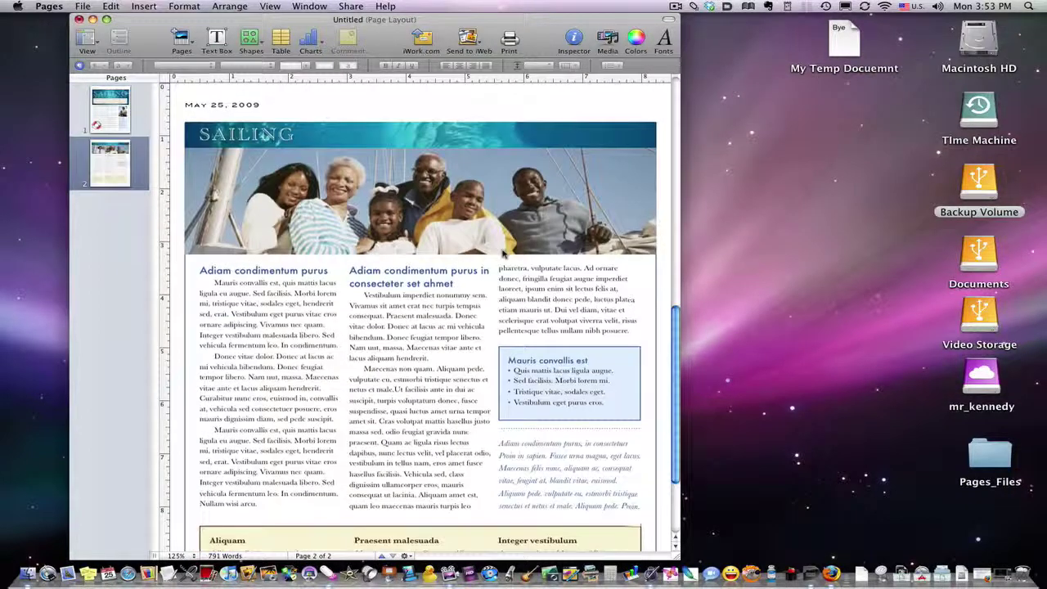
pyautogui.scroll(-5, 506, 255)
pyautogui.scroll(10, 503, 255)
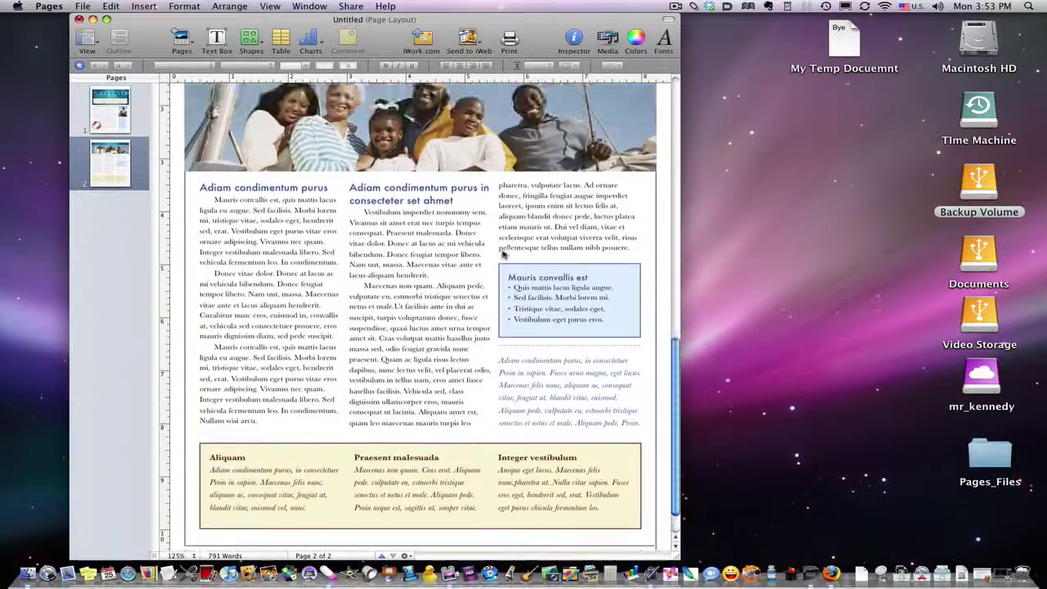
pyautogui.scroll(6, 503, 256)
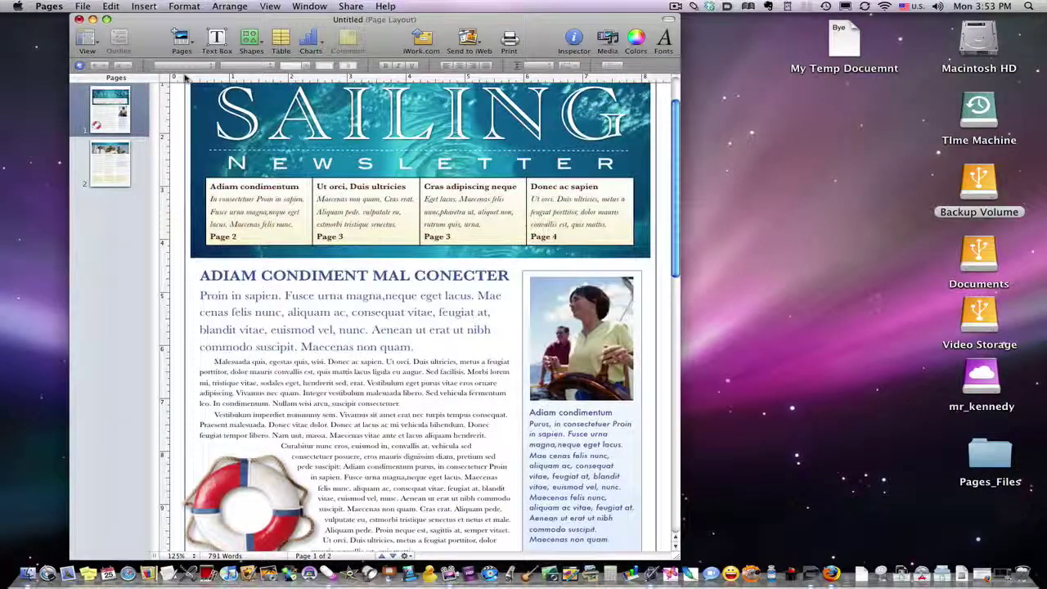
pyautogui.moveTo(139, 32); pyautogui.dragTo(67, 39)
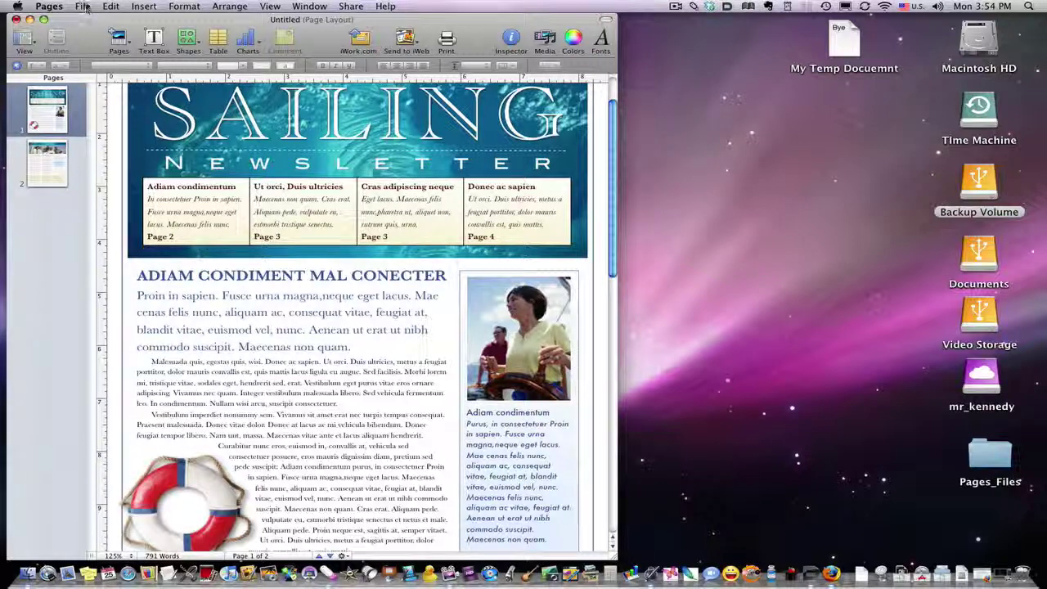
# Reopen the Template Chooser with File > New from Template Chooser and show All templates.
pyautogui.click(85, 6)
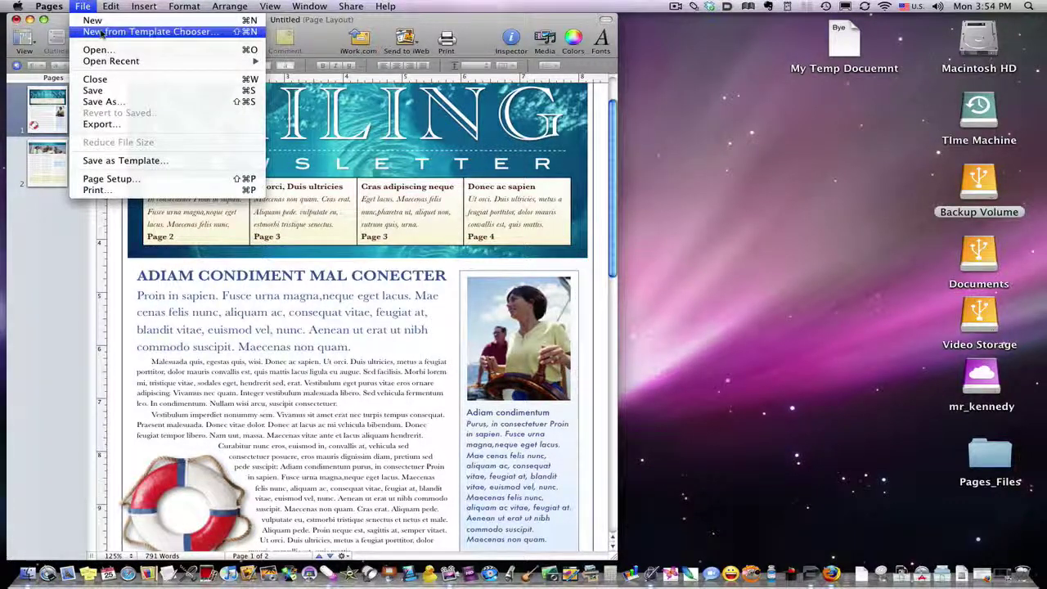
pyautogui.click(103, 33)
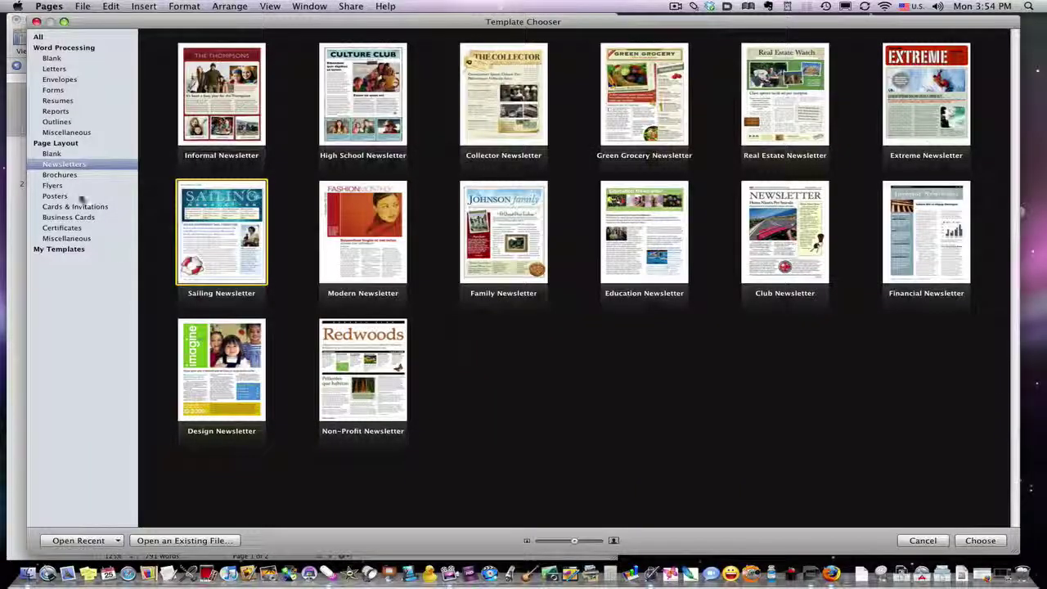
pyautogui.click(64, 48)
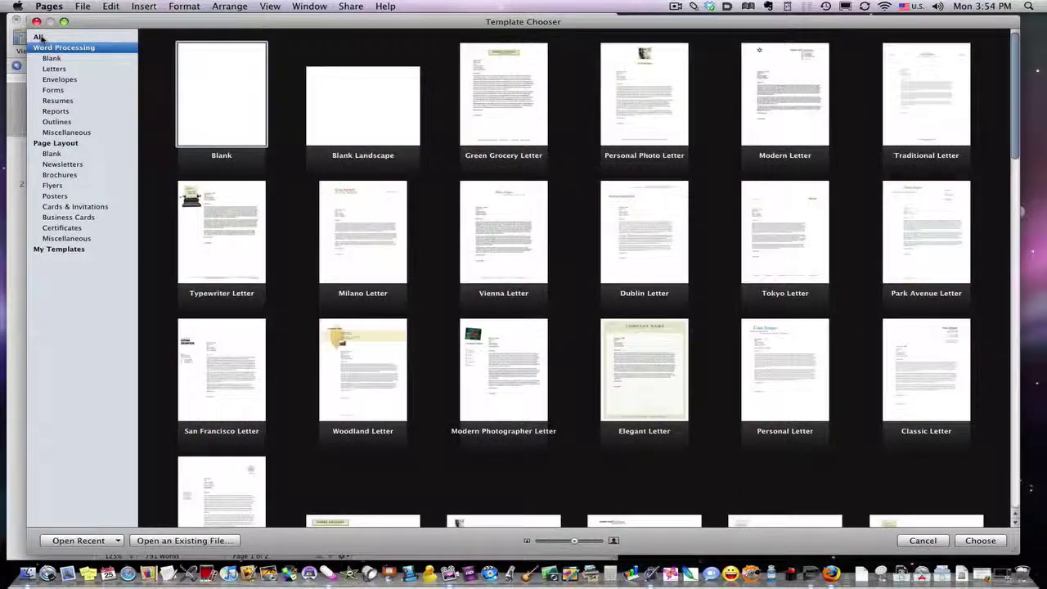
pyautogui.click(38, 37)
pyautogui.scroll(-5, 463, 131)
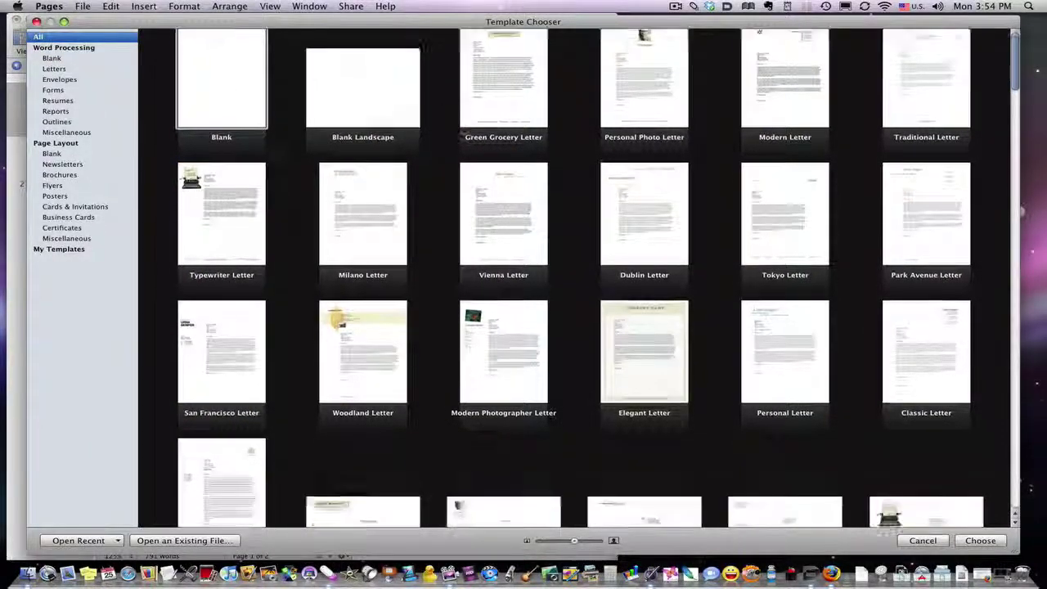
pyautogui.scroll(-15, 463, 131)
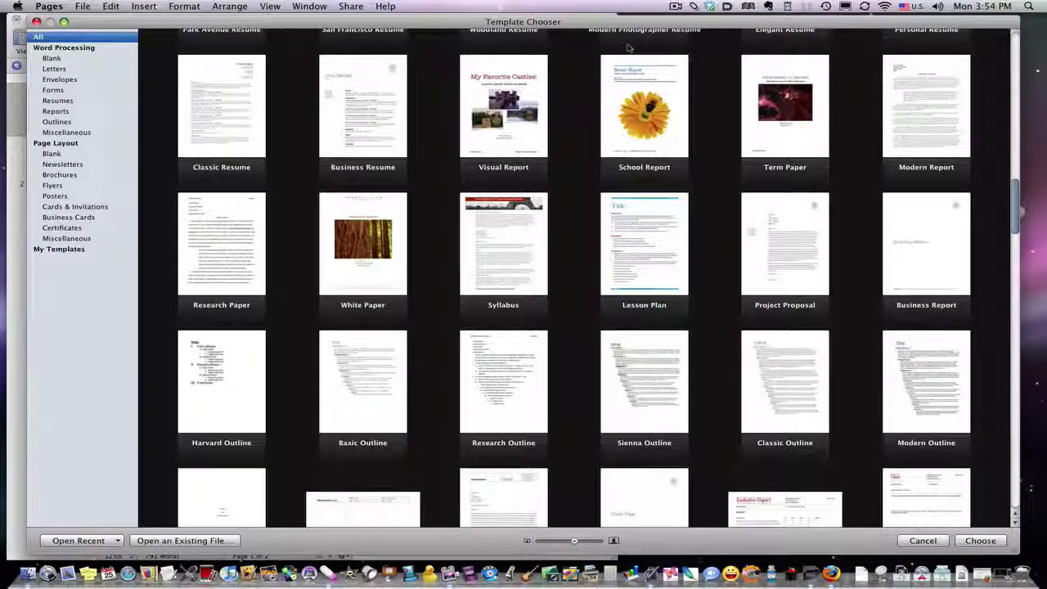
pyautogui.scroll(15, 627, 45)
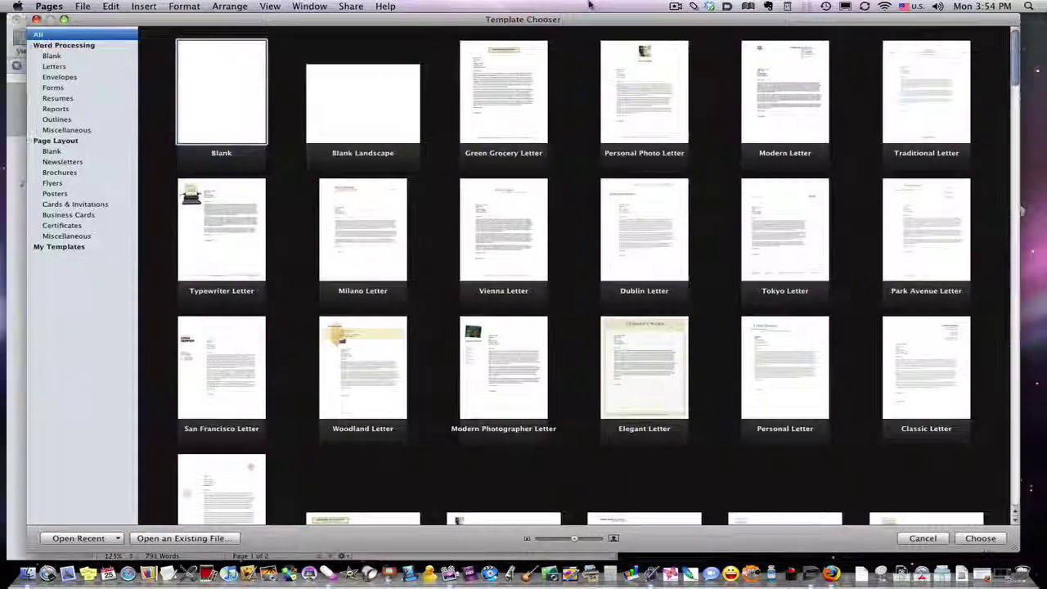
pyautogui.moveTo(595, 16); pyautogui.dragTo(575, 4)
# Open Deering letterhead 2006 from My Templates and dismiss the missing font warning.
pyautogui.click(78, 248)
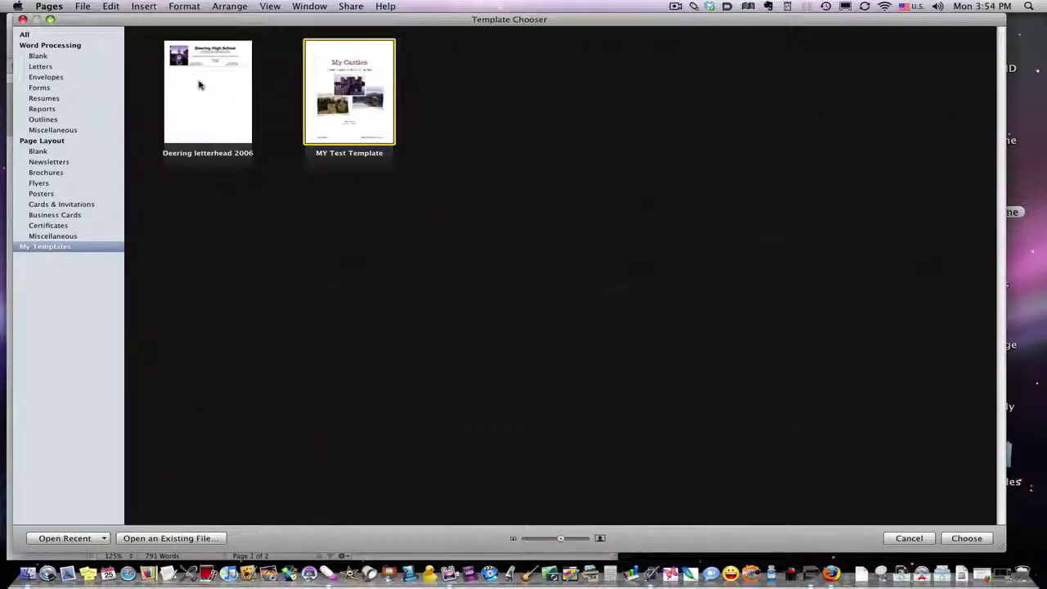
pyautogui.doubleClick(198, 85)
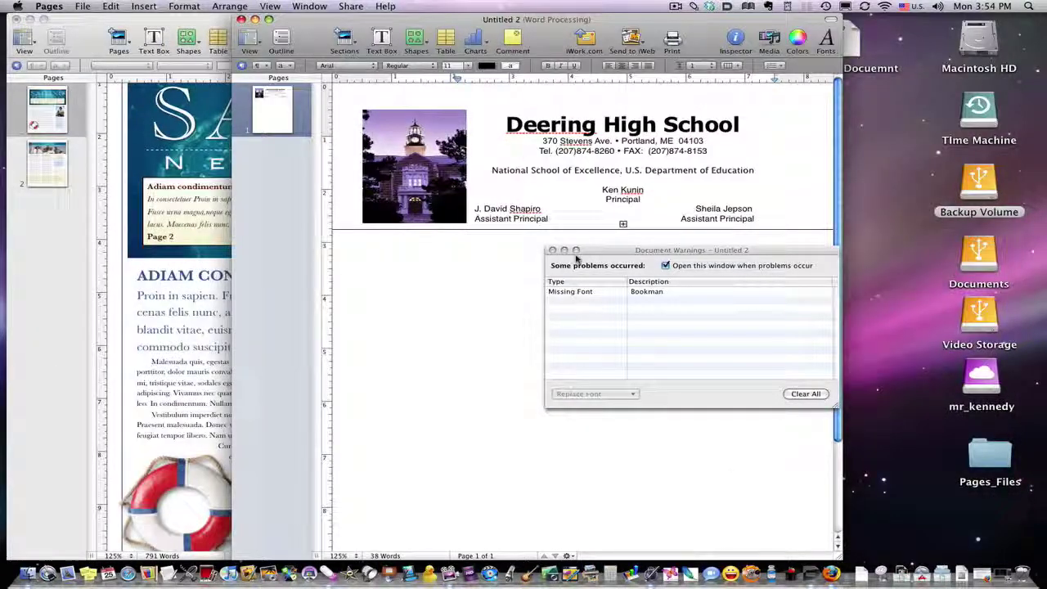
pyautogui.click(552, 250)
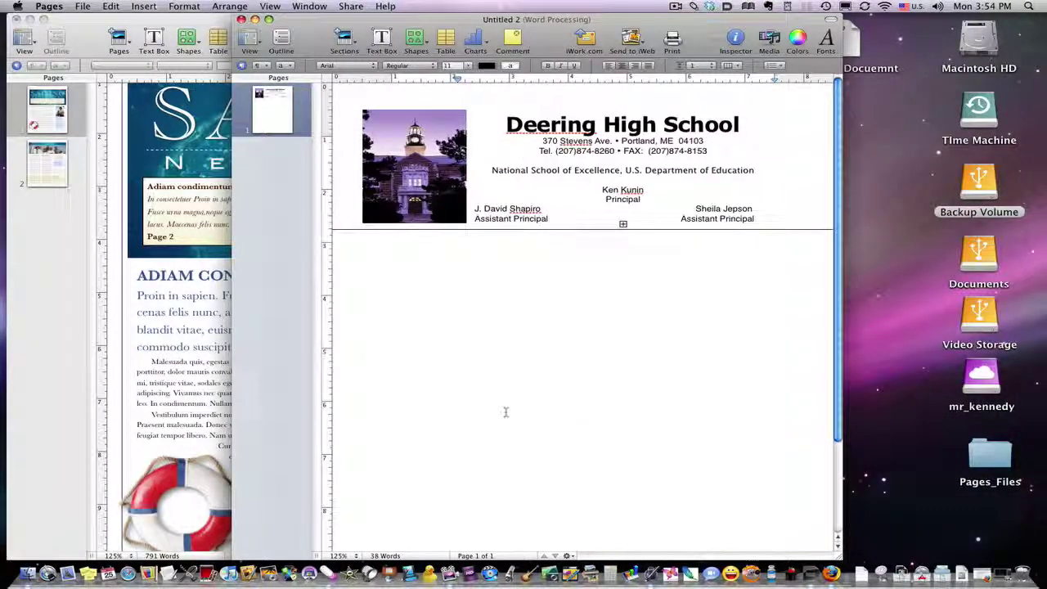
# Reposition and widen the letterhead window, then close it and shift the newsletter window right.
pyautogui.moveTo(542, 39); pyautogui.dragTo(437, 39)
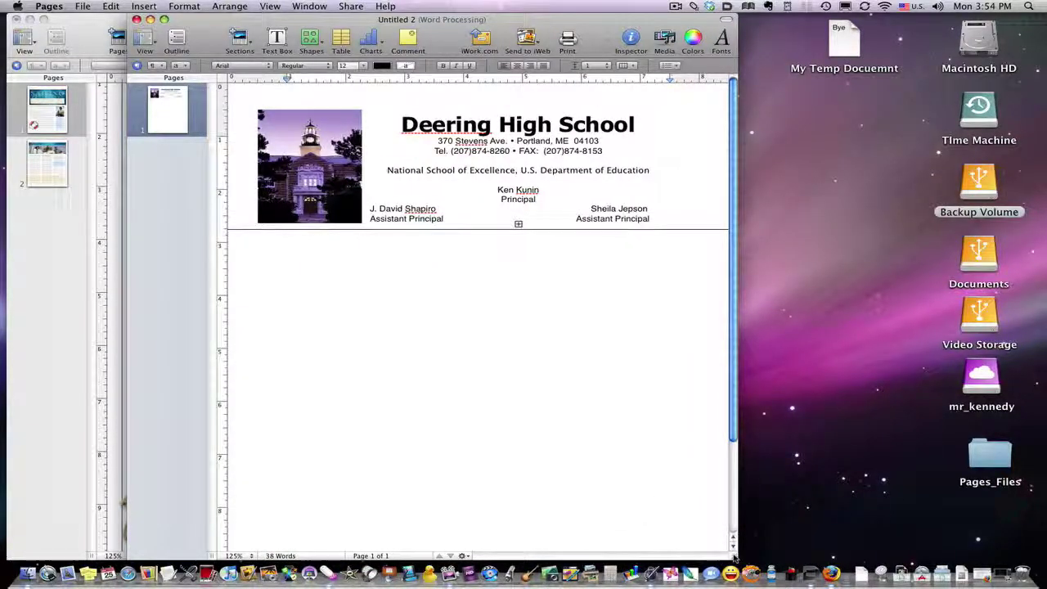
pyautogui.moveTo(733, 557); pyautogui.dragTo(913, 558)
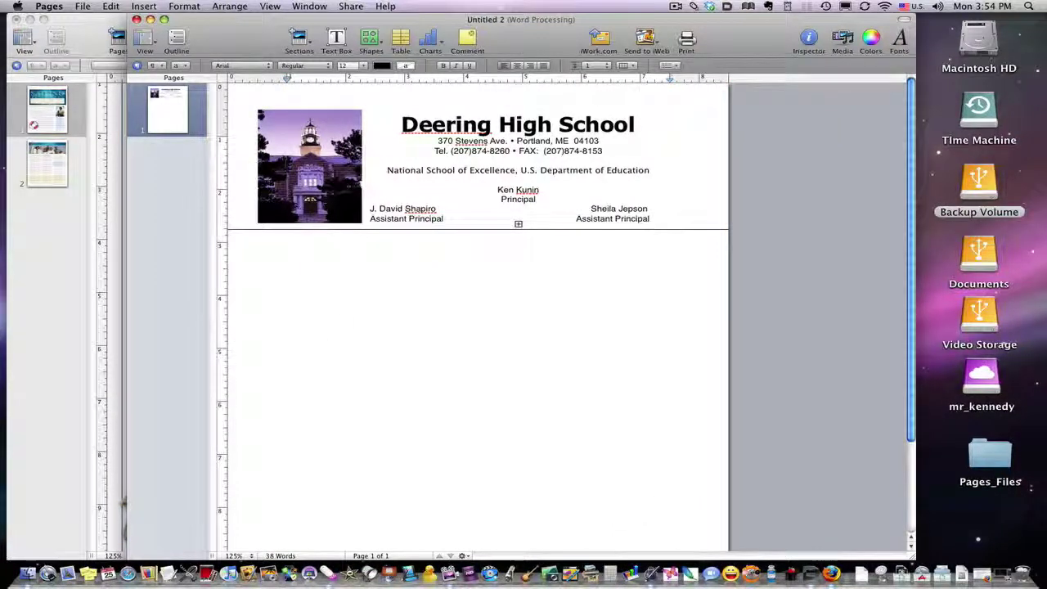
pyautogui.click(137, 19)
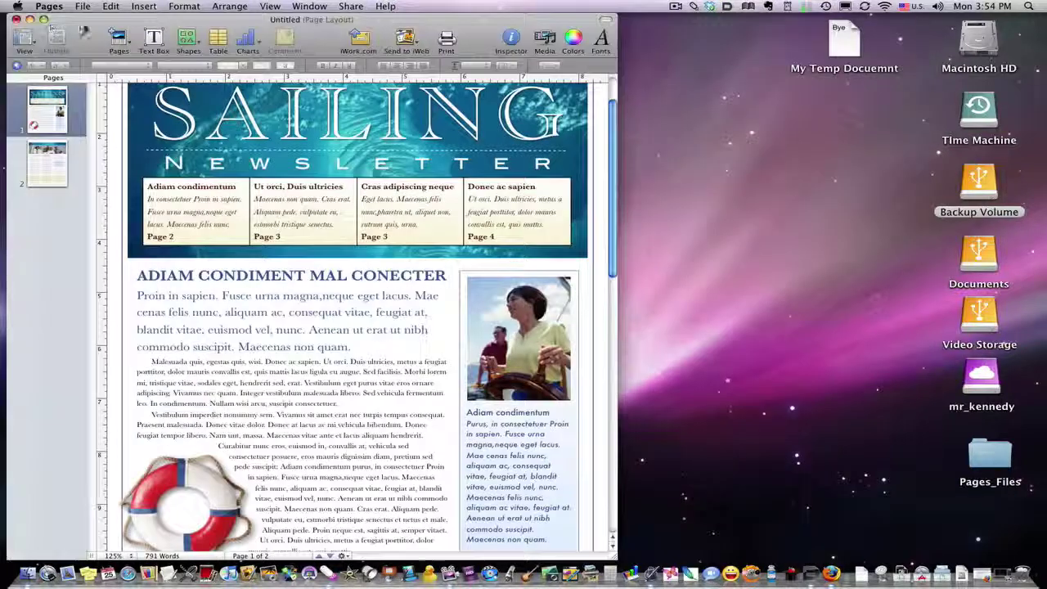
pyautogui.moveTo(85, 31); pyautogui.dragTo(126, 31)
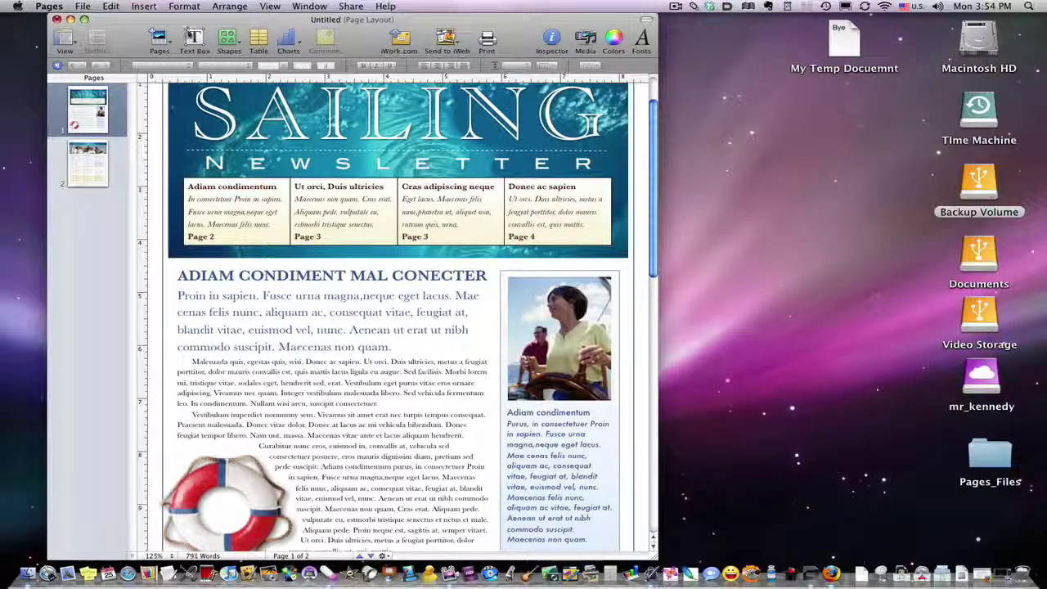